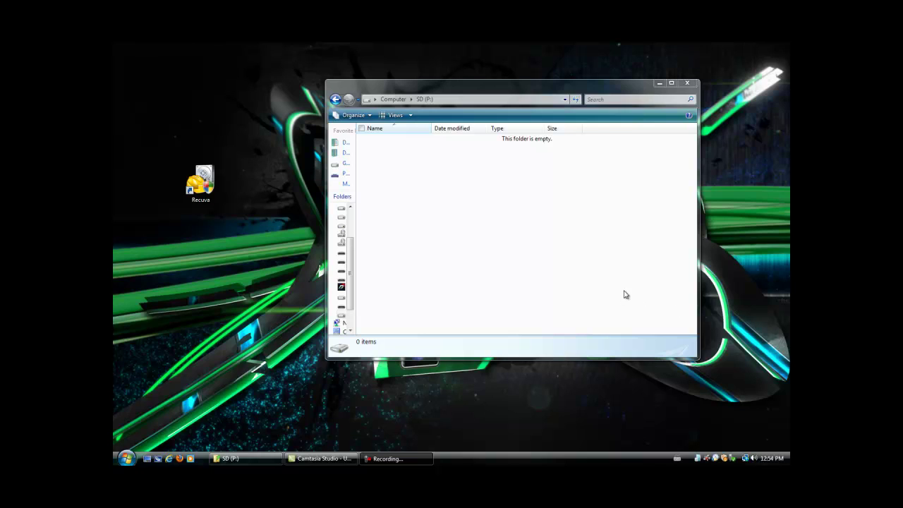
- Launch Recuva and set its recovery wizard to look for pictures
{"action": "left_click_drag", "start_coordinate": [392, 159], "coordinate": [397, 127]}
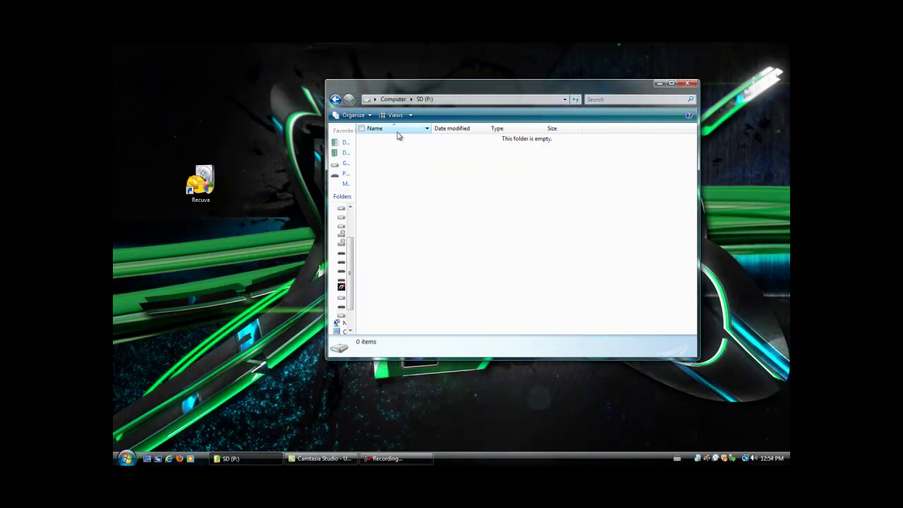
{"action": "left_click", "coordinate": [211, 182]}
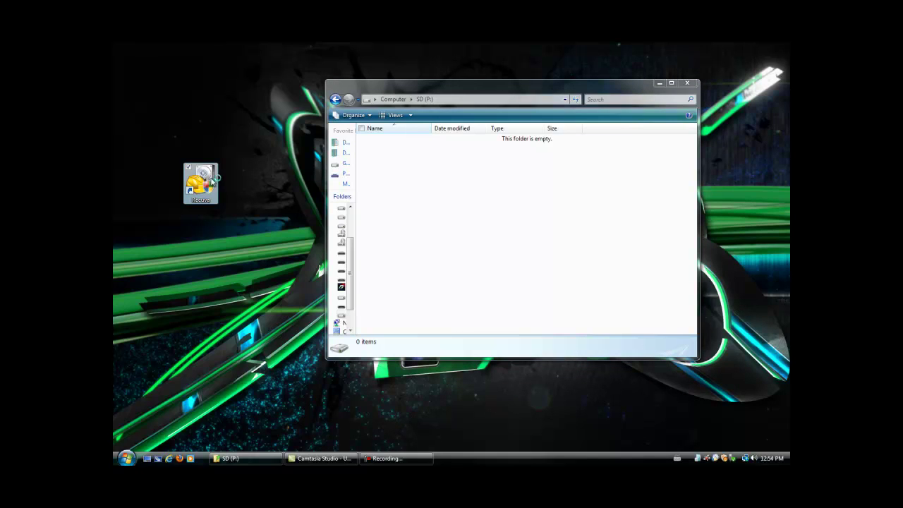
{"action": "double_click", "coordinate": [211, 181]}
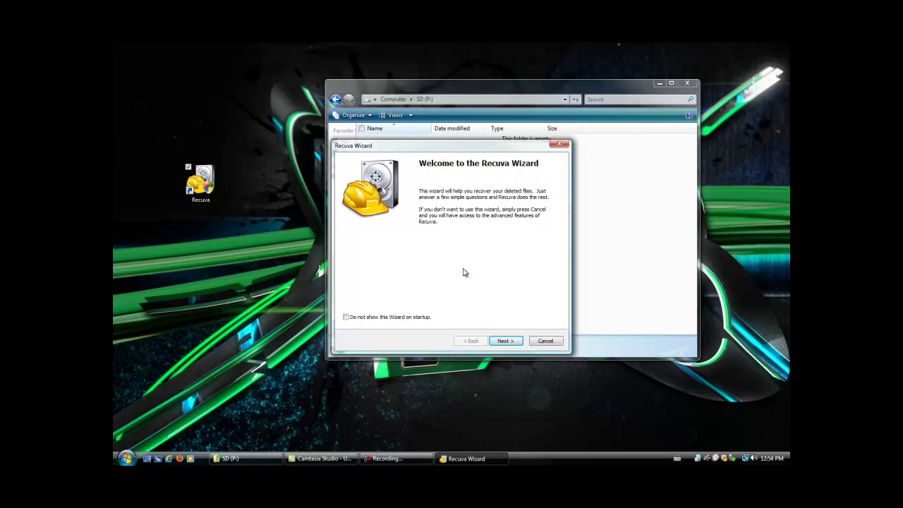
{"action": "left_click", "coordinate": [517, 343]}
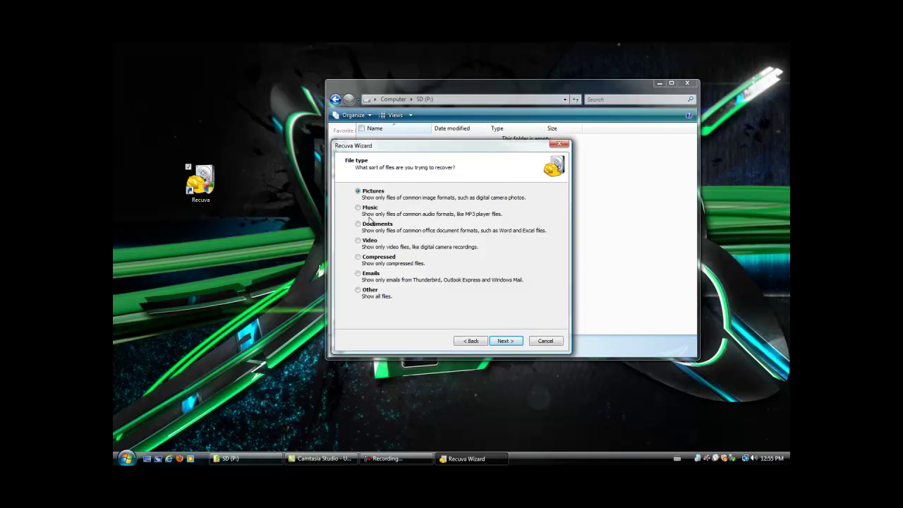
{"action": "left_click", "coordinate": [505, 341]}
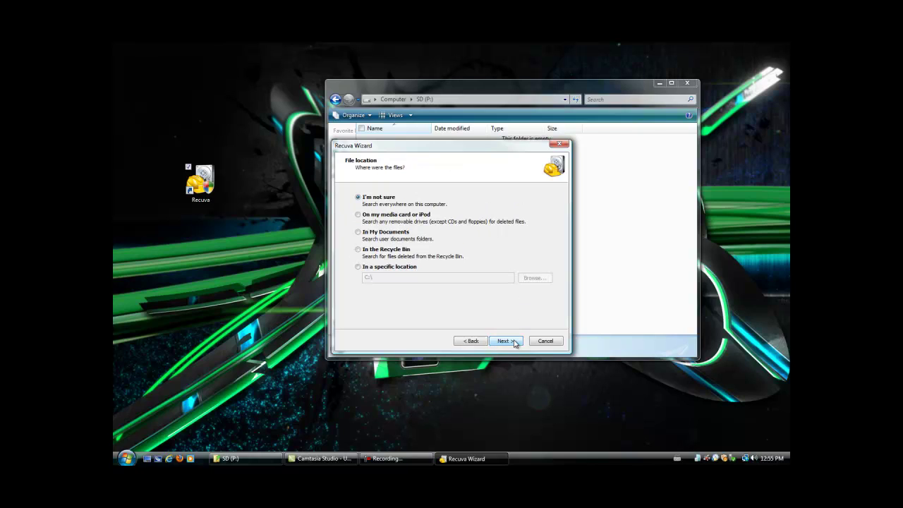
- Set the file location to search to a specific location, the SD (P:) drive
{"action": "left_click", "coordinate": [385, 267]}
{"action": "left_click", "coordinate": [530, 279]}
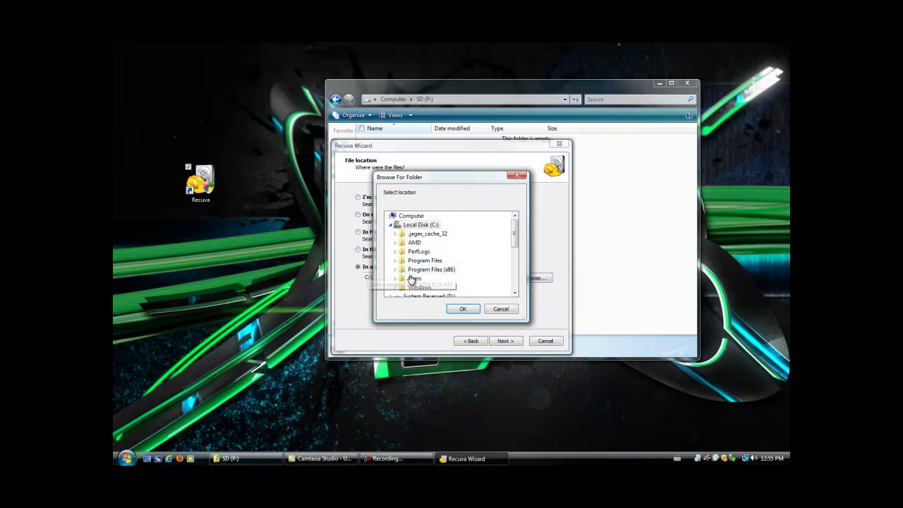
{"action": "left_click", "coordinate": [392, 225]}
{"action": "scroll", "coordinate": [395, 261], "scroll_direction": "down", "scroll_amount": 3}
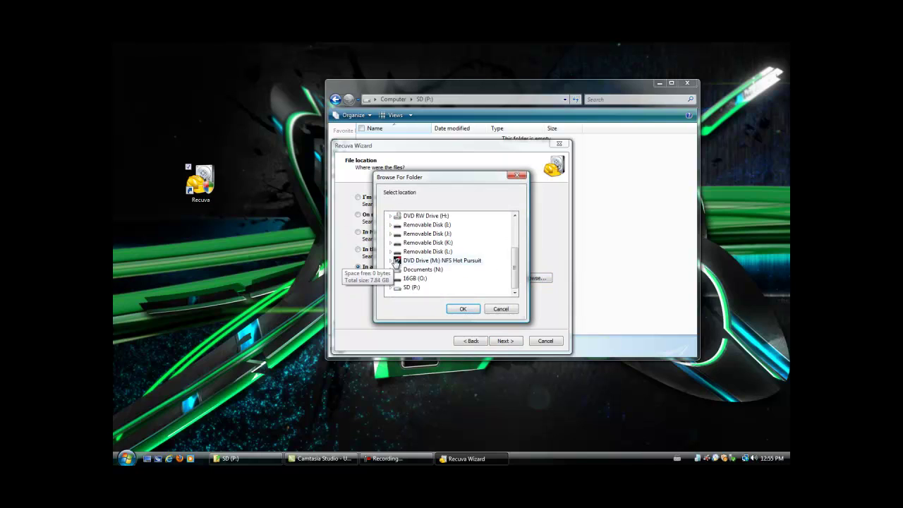
{"action": "left_click", "coordinate": [403, 289]}
{"action": "left_click", "coordinate": [463, 309]}
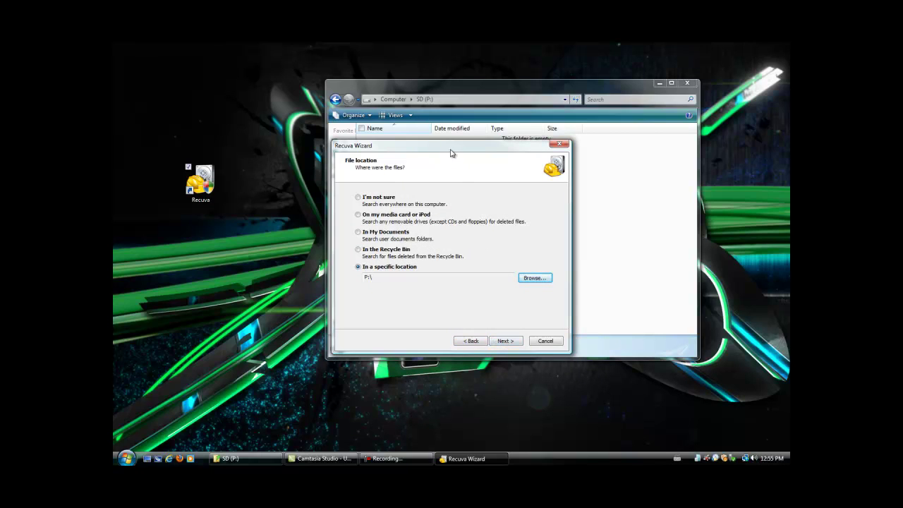
- Move the wizard clear over the empty SD (P:) folder window and start the search without Deep Scan
{"action": "left_click", "coordinate": [491, 82]}
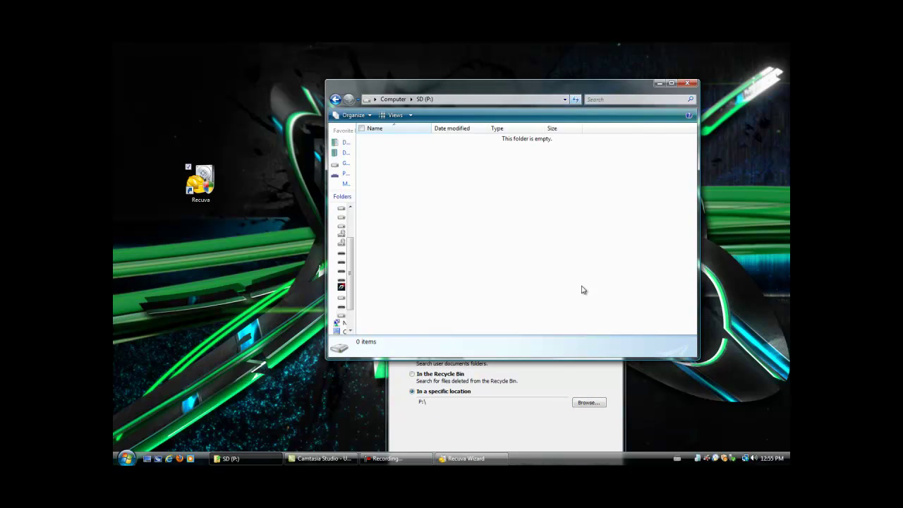
{"action": "left_click", "coordinate": [547, 393]}
{"action": "left_click_drag", "start_coordinate": [545, 270], "coordinate": [544, 72]}
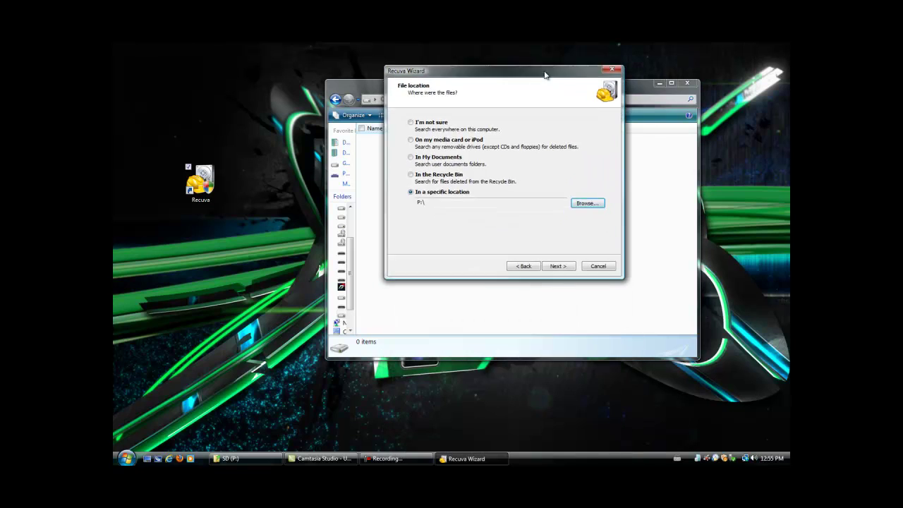
{"action": "left_click", "coordinate": [554, 269]}
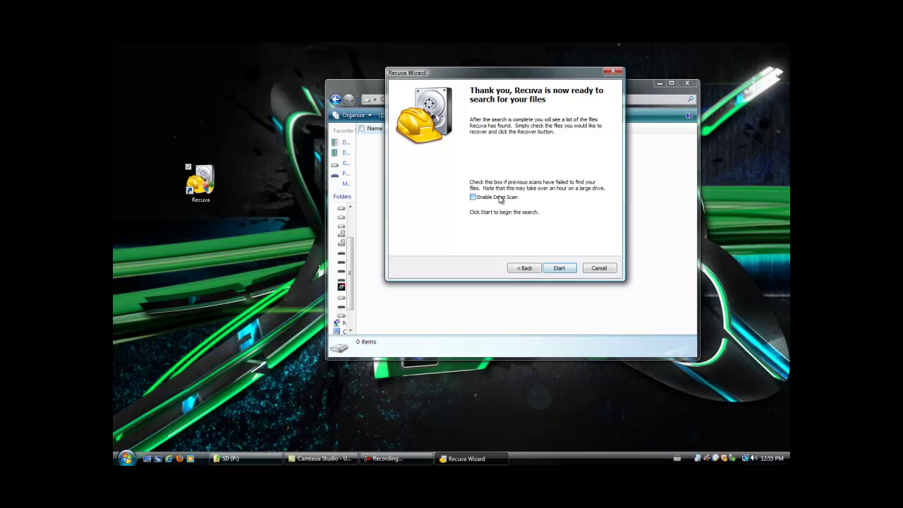
{"action": "left_click", "coordinate": [567, 272]}
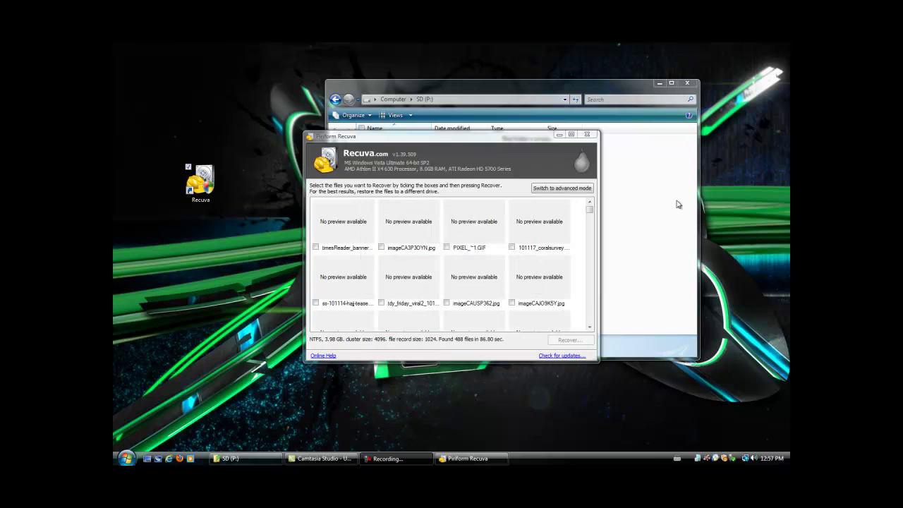
- Mark the found pictures [000267].jpg, [000269].jpg, [000270].jpg and [000271].jpg for recovery
{"action": "left_click_drag", "start_coordinate": [591, 212], "coordinate": [555, 202]}
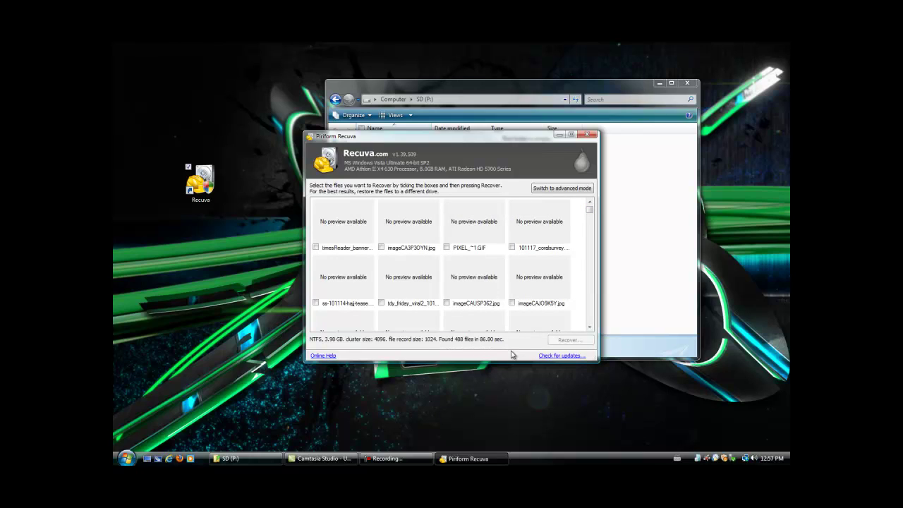
{"action": "left_click", "coordinate": [316, 250]}
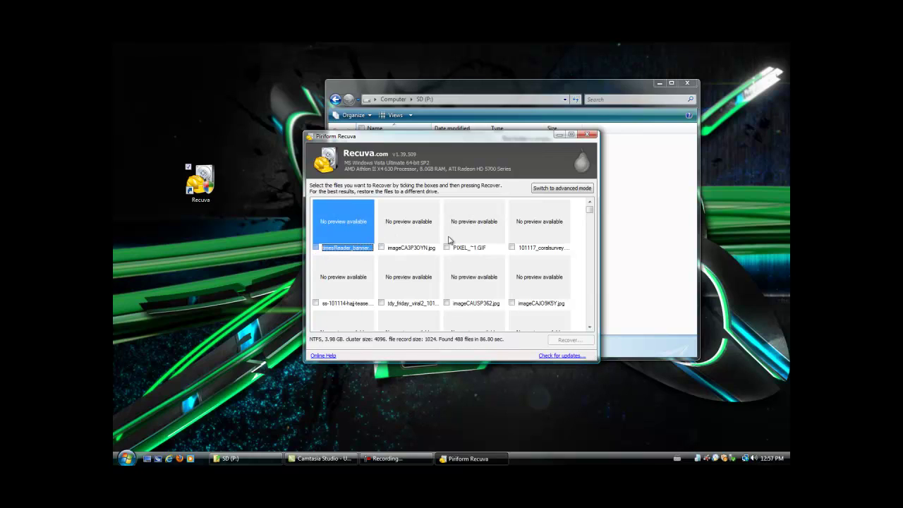
{"action": "scroll", "coordinate": [451, 235], "scroll_direction": "down", "scroll_amount": 5}
{"action": "left_click_drag", "start_coordinate": [591, 235], "coordinate": [589, 300]}
{"action": "left_click", "coordinate": [381, 301]}
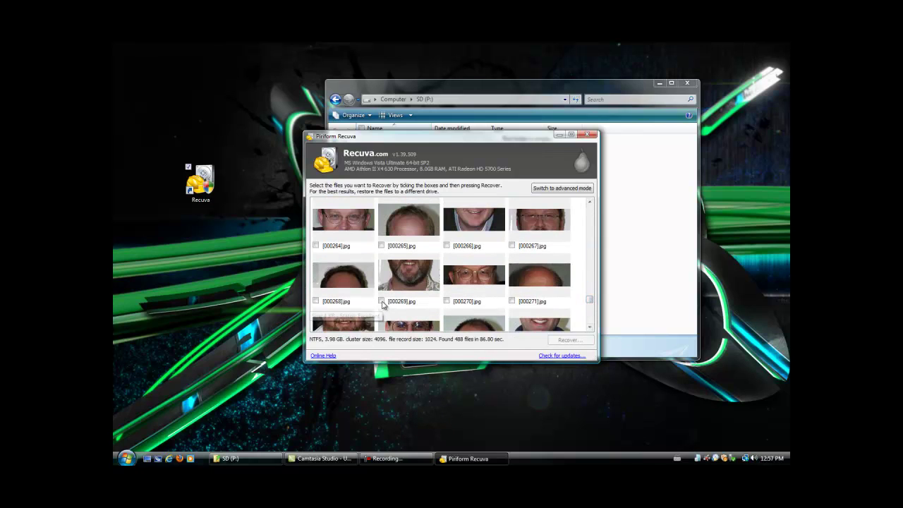
{"action": "left_click", "coordinate": [446, 301]}
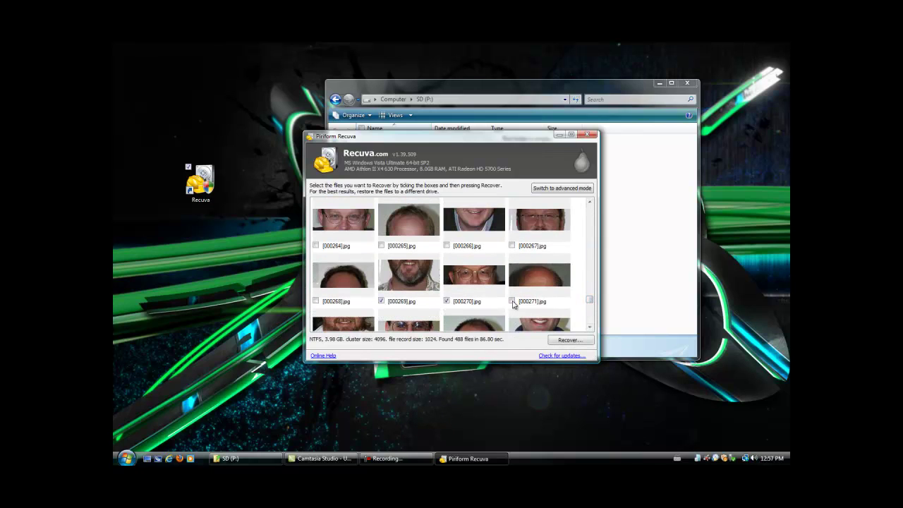
{"action": "left_click", "coordinate": [512, 301]}
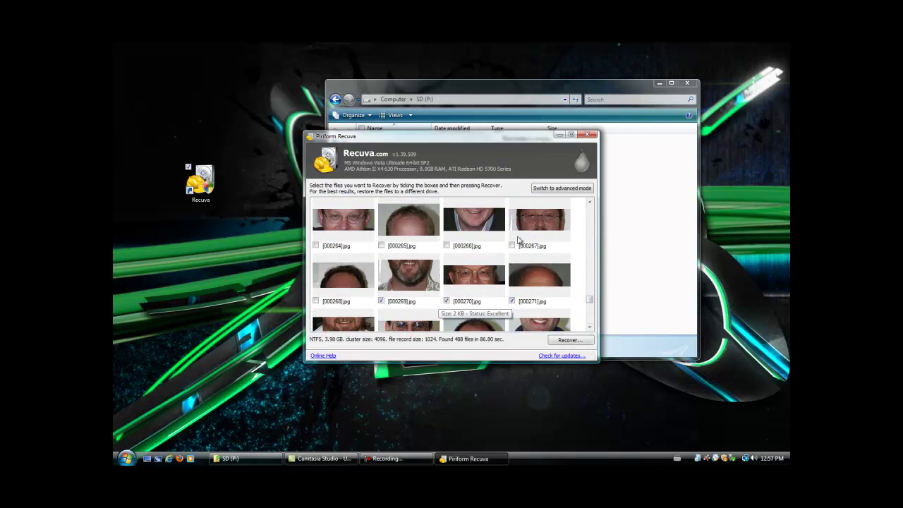
- Recover the marked pictures to the Desktop
{"action": "left_click", "coordinate": [569, 340]}
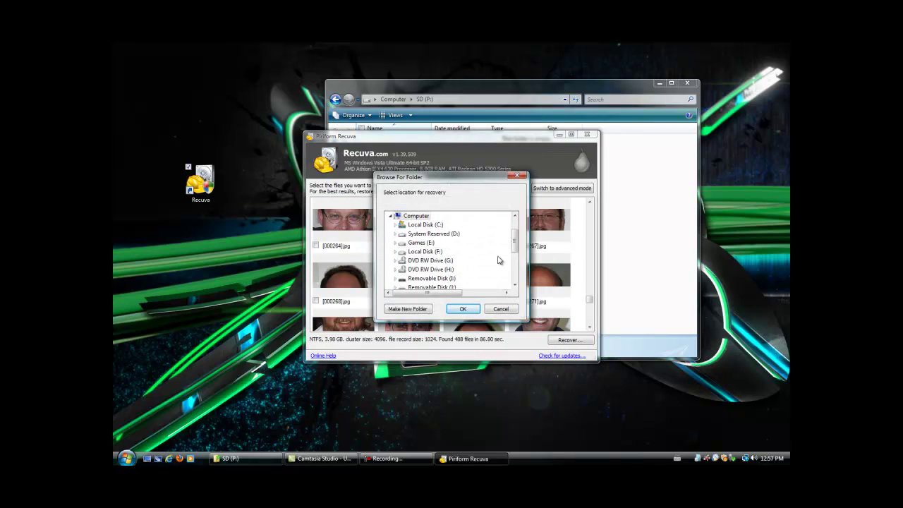
{"action": "mouse_move", "coordinate": [515, 241]}
{"action": "left_mouse_down"}
{"action": "mouse_move", "coordinate": [516, 262]}
{"action": "mouse_move", "coordinate": [514, 224]}
{"action": "mouse_move", "coordinate": [511, 273]}
{"action": "mouse_move", "coordinate": [505, 239]}
{"action": "left_mouse_up"}
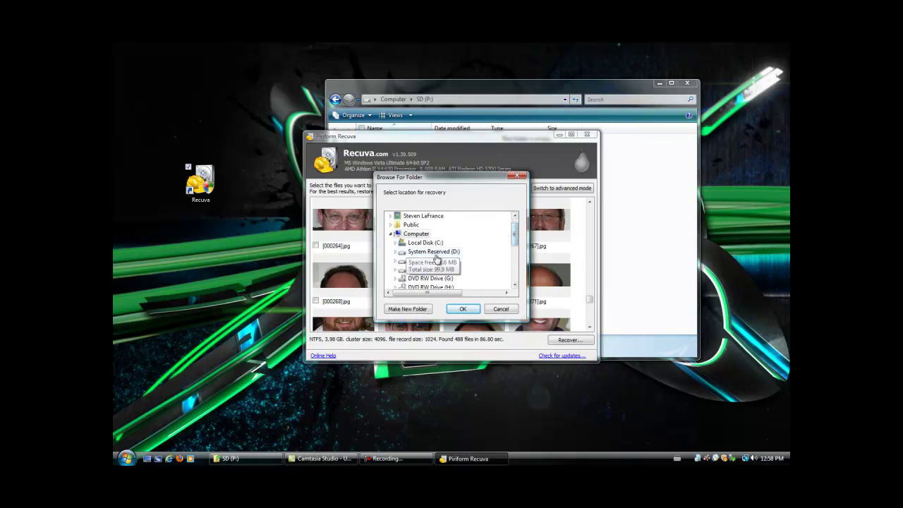
{"action": "scroll", "coordinate": [521, 234], "scroll_direction": "up", "scroll_amount": 1}
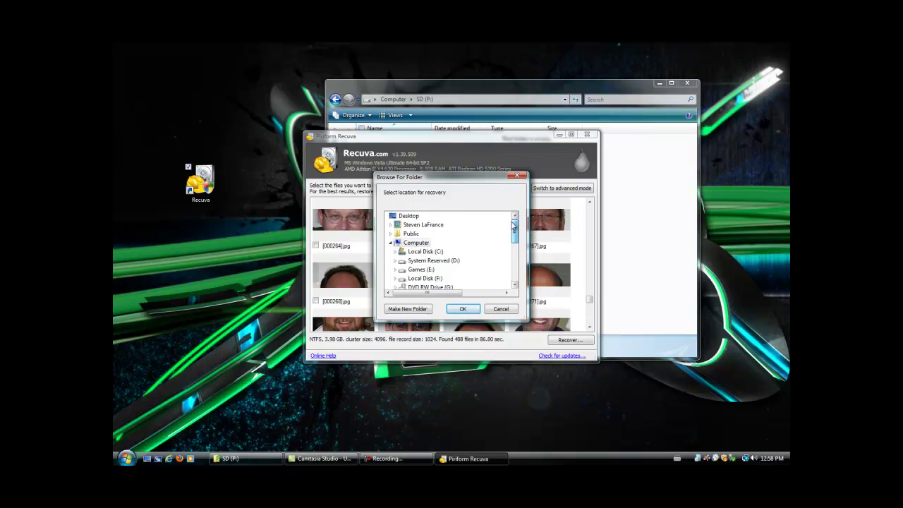
{"action": "left_click", "coordinate": [408, 215]}
{"action": "left_click", "coordinate": [466, 310]}
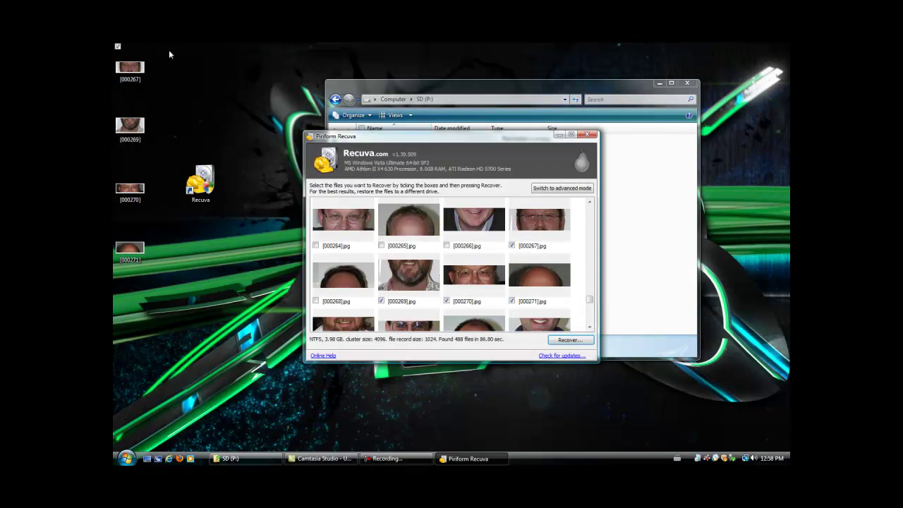
- Delete the four recovered pictures from the desktop and bring the SD (P:) folder window to the front
{"action": "left_click_drag", "start_coordinate": [169, 50], "coordinate": [172, 268]}
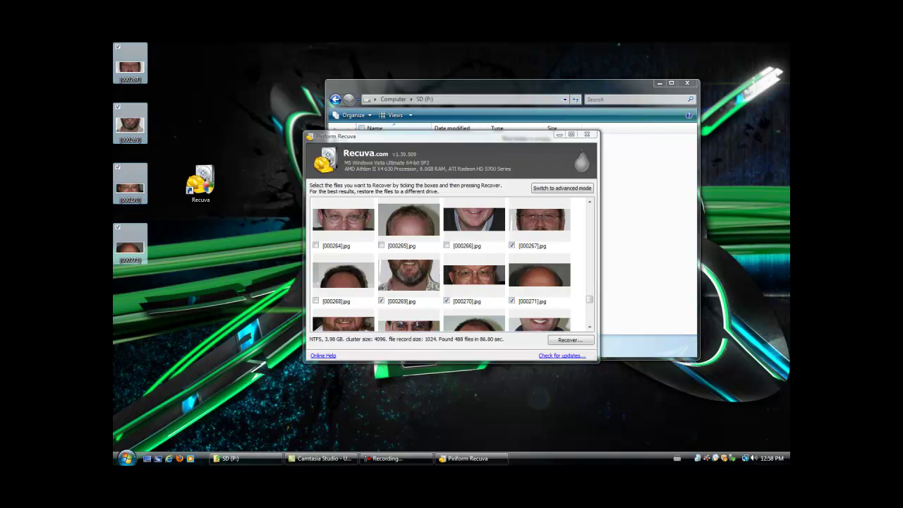
{"action": "key", "text": "Delete"}
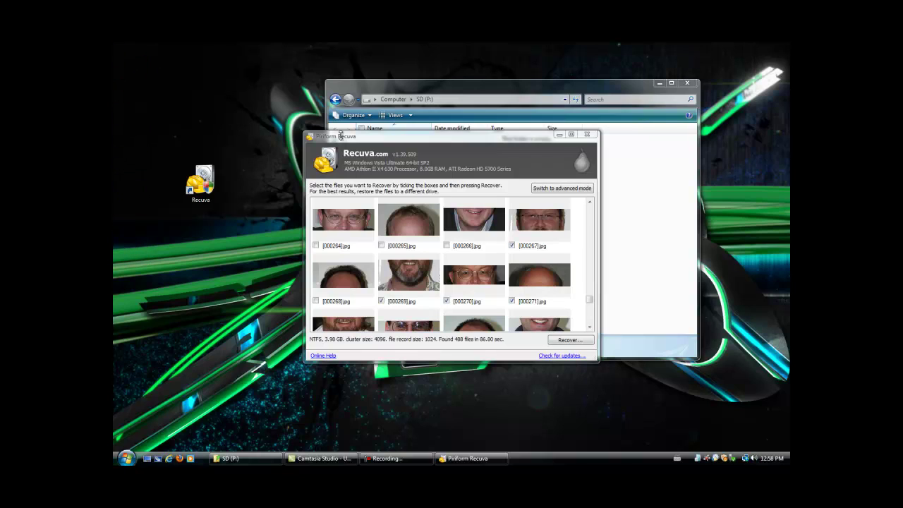
{"action": "left_click", "coordinate": [630, 248]}
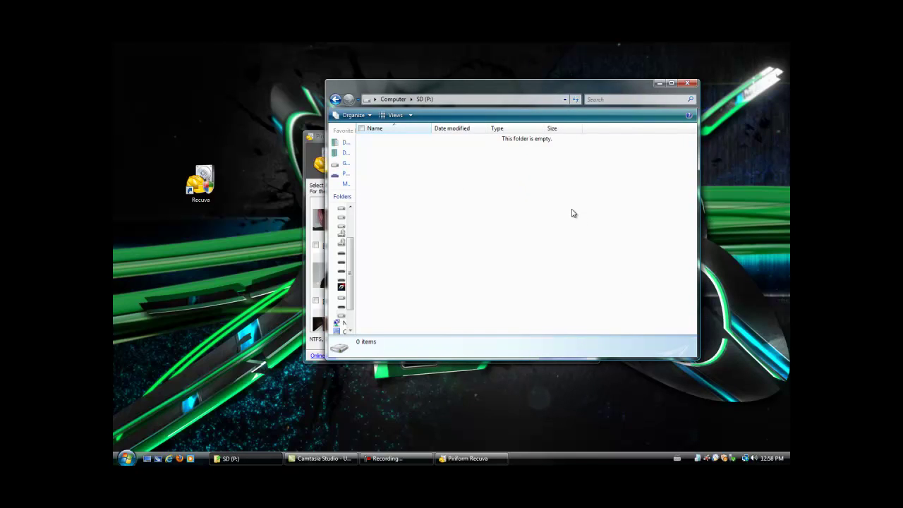
- Open Computer Management from the Computer entry and display Disk Management
{"action": "left_click", "coordinate": [126, 457]}
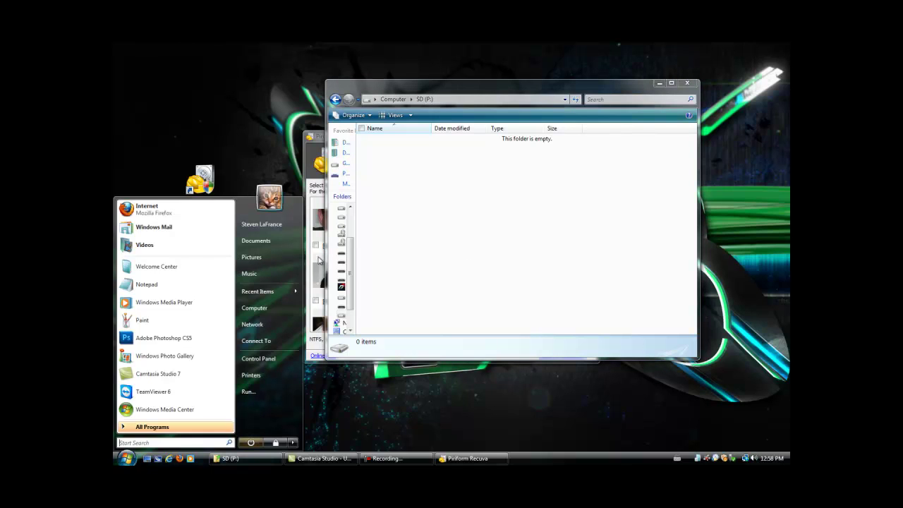
{"action": "right_click", "coordinate": [278, 308]}
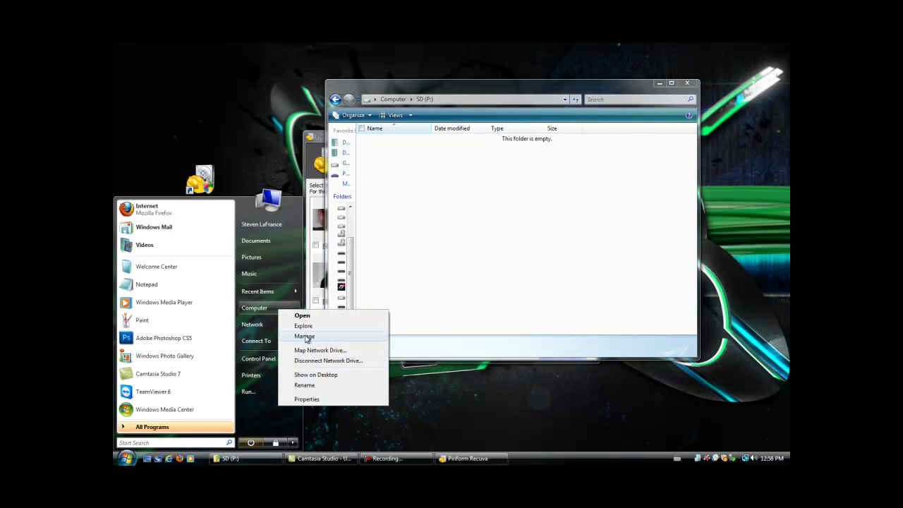
{"action": "left_click", "coordinate": [307, 336]}
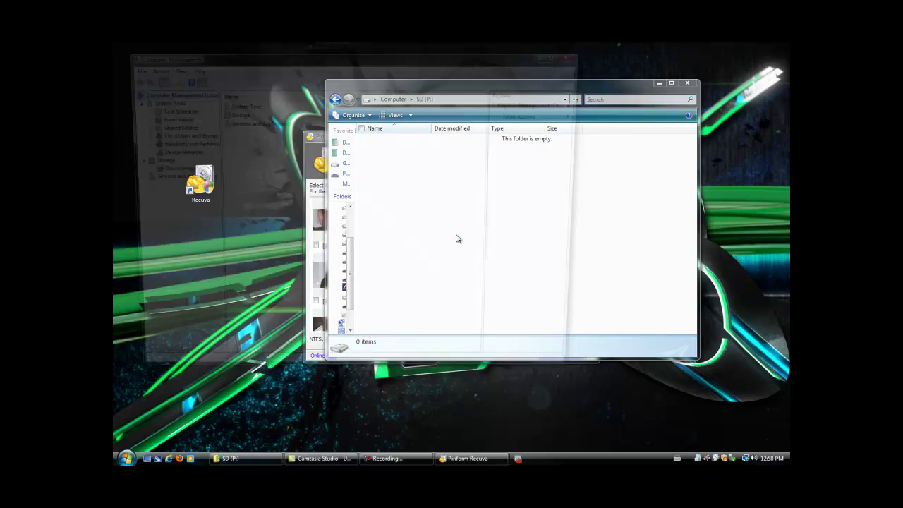
{"action": "left_click", "coordinate": [186, 170]}
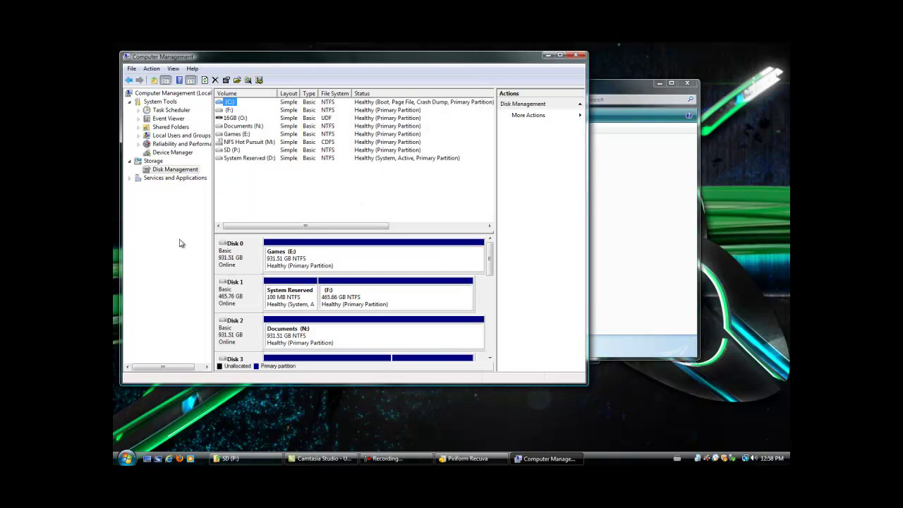
- Open the SD (P:) volume's properties and examine its error-checking and defragmentation tools, closing the properties without changes
{"action": "right_click", "coordinate": [229, 151]}
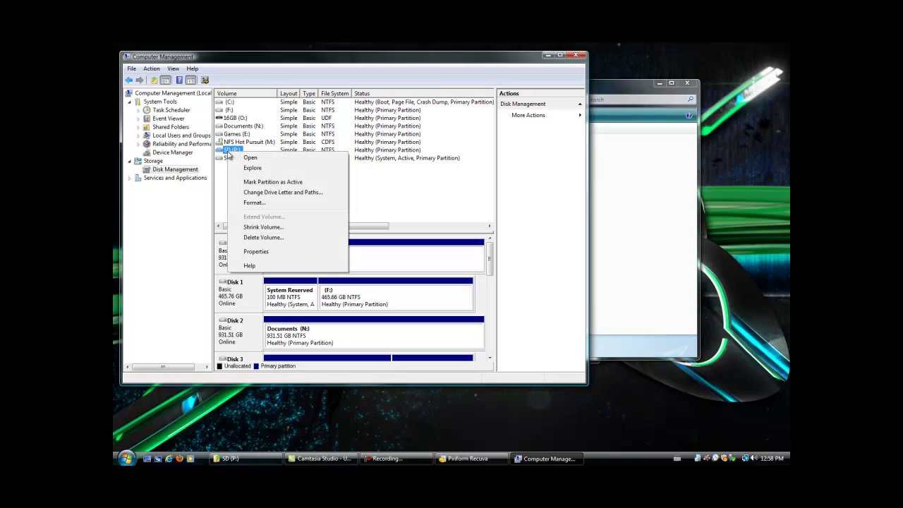
{"action": "left_click", "coordinate": [255, 251]}
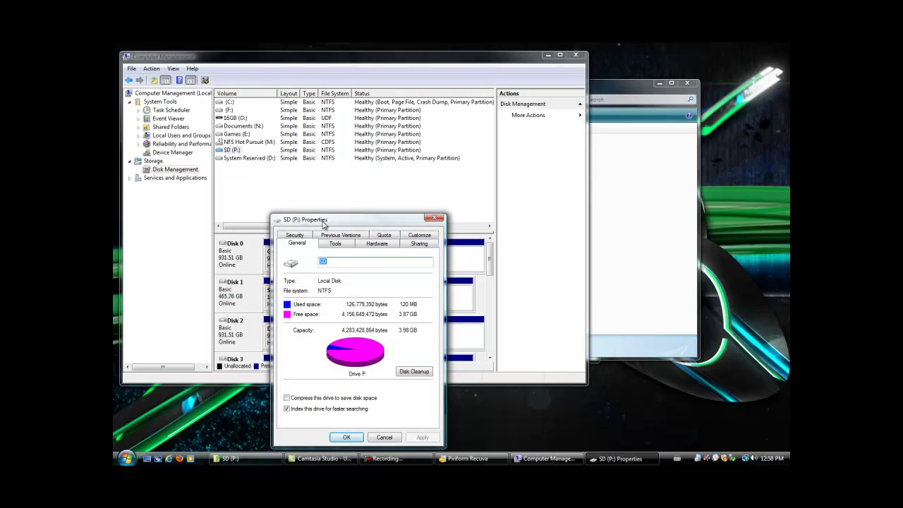
{"action": "left_click_drag", "start_coordinate": [323, 225], "coordinate": [307, 156]}
{"action": "left_click", "coordinate": [319, 177]}
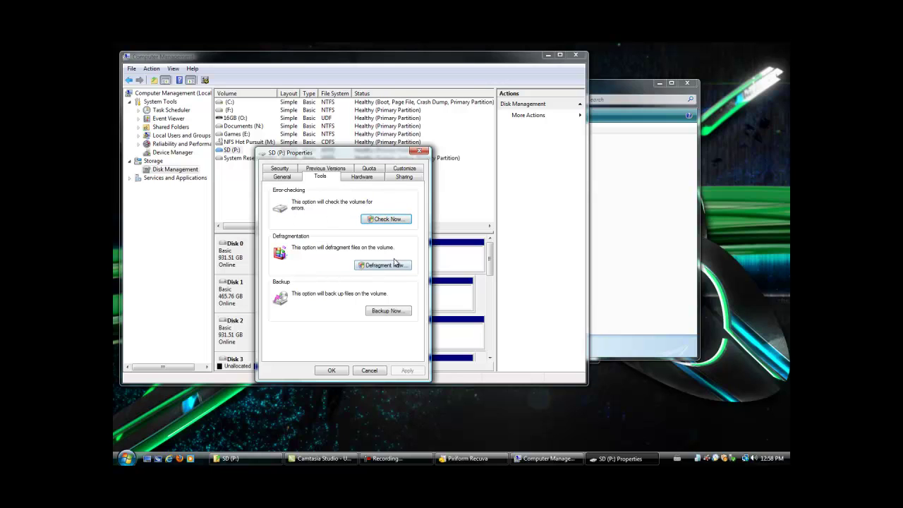
{"action": "left_click", "coordinate": [420, 153]}
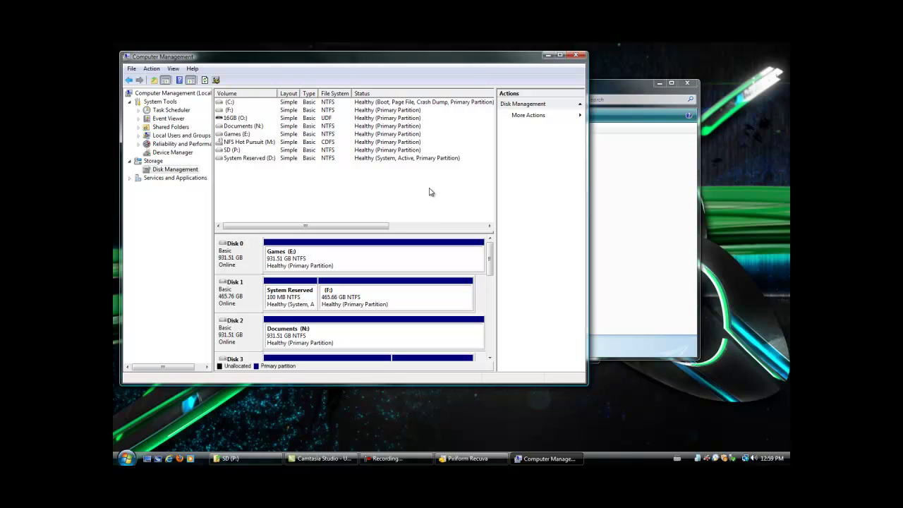
- Close Computer Management and Recuva, leaving the SD (P:) folder window open
{"action": "left_click", "coordinate": [576, 55]}
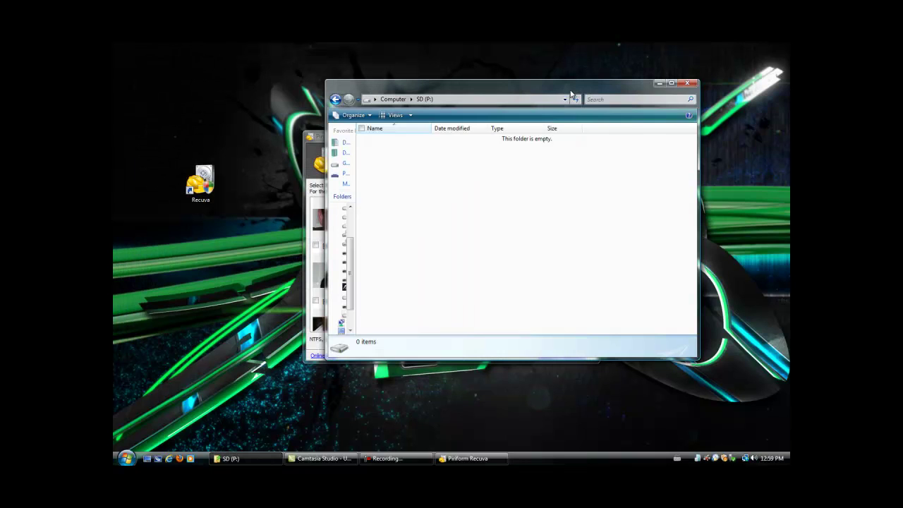
{"action": "left_click", "coordinate": [319, 144]}
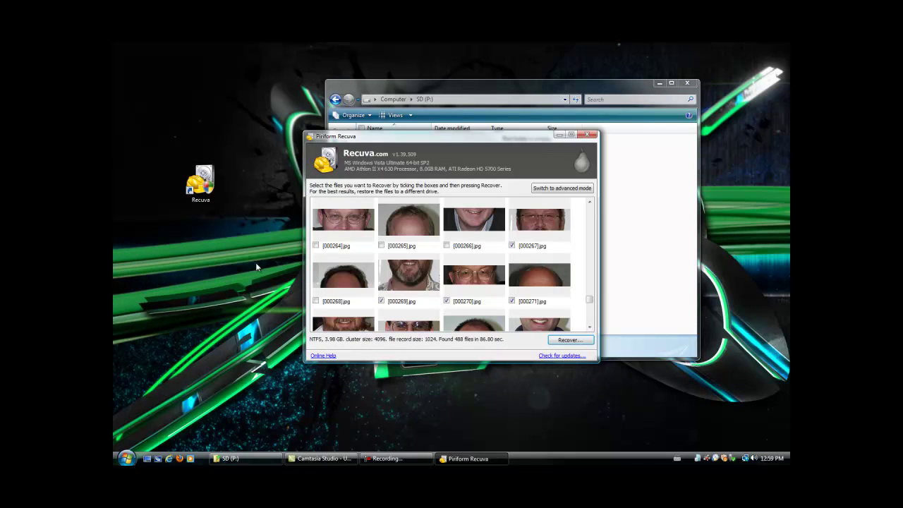
{"action": "left_click", "coordinate": [588, 135]}
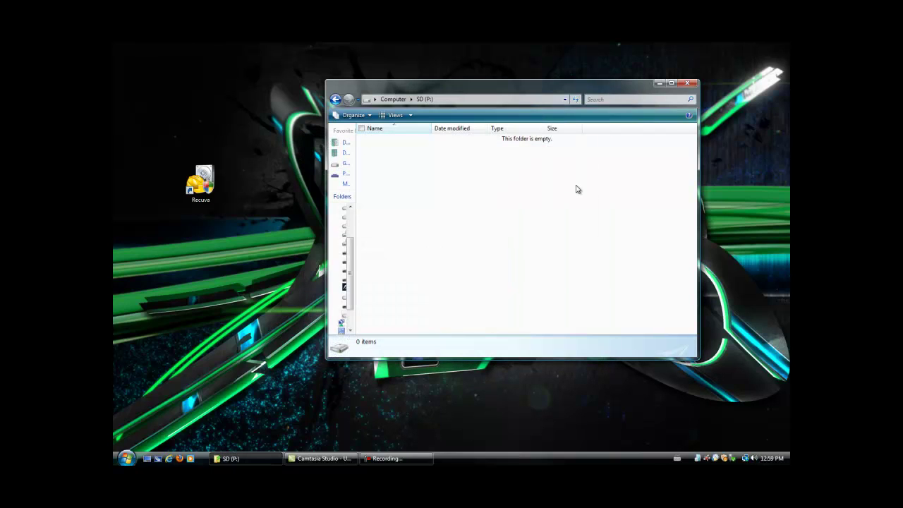